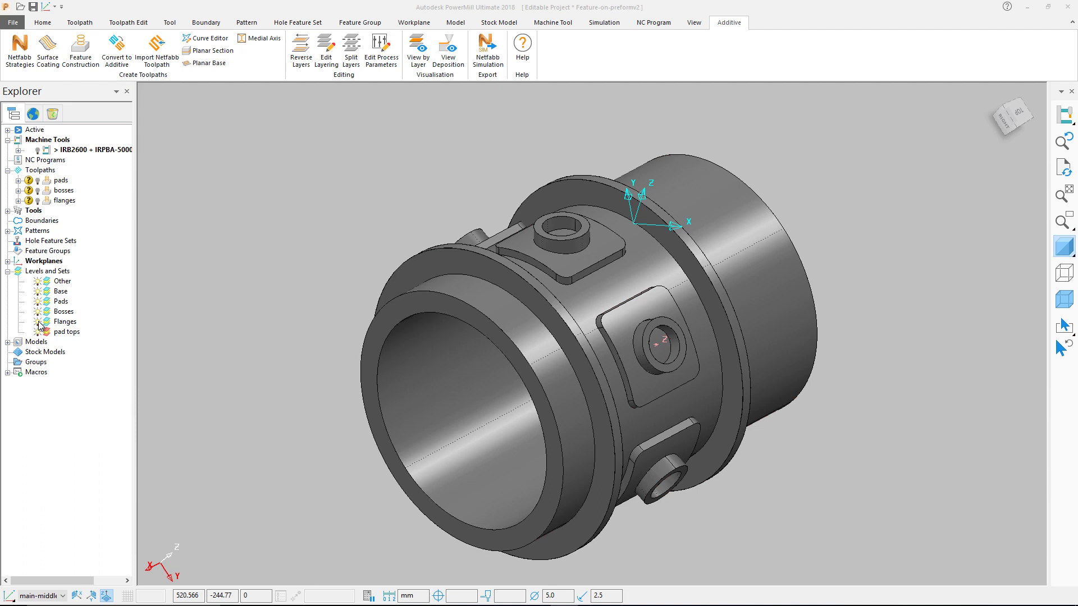
Hide the Flanges and Bosses levels, leaving Base, Pads and pad tops visible
click(38, 323)
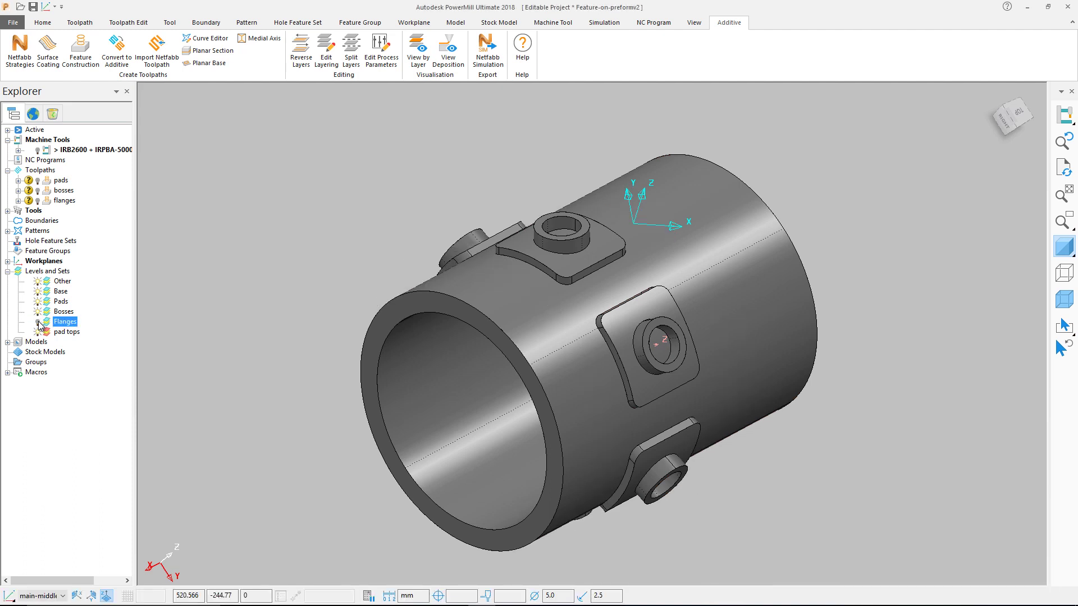
click(38, 313)
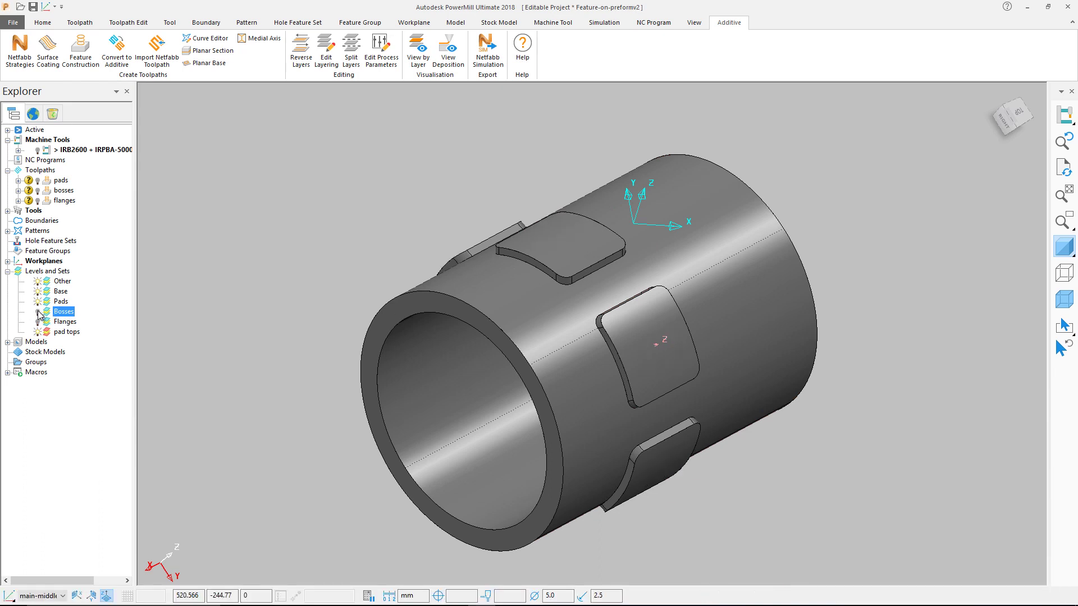
click(37, 302)
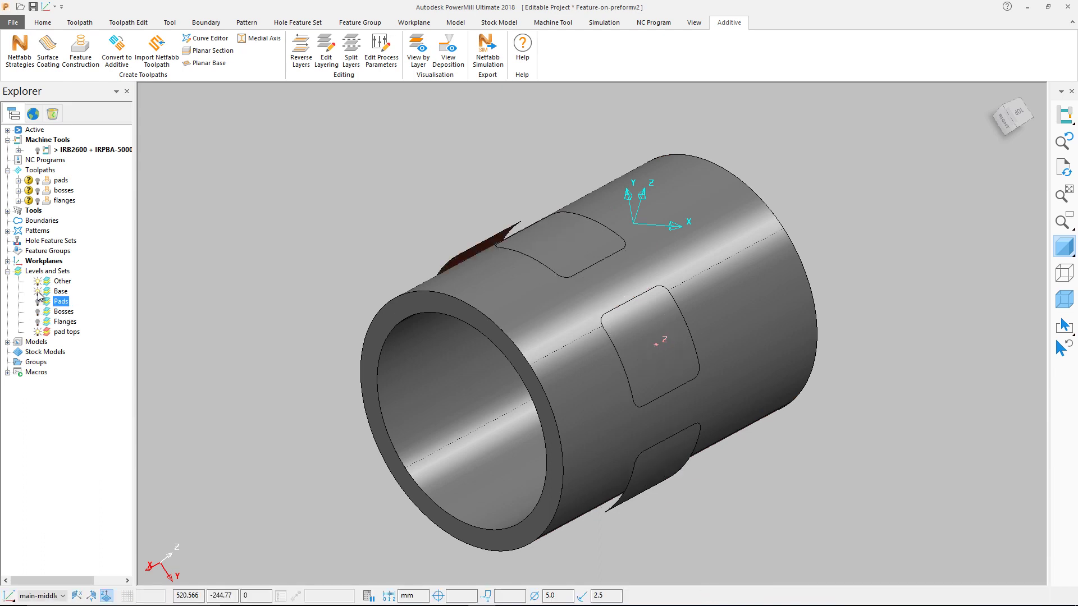
click(37, 292)
click(37, 333)
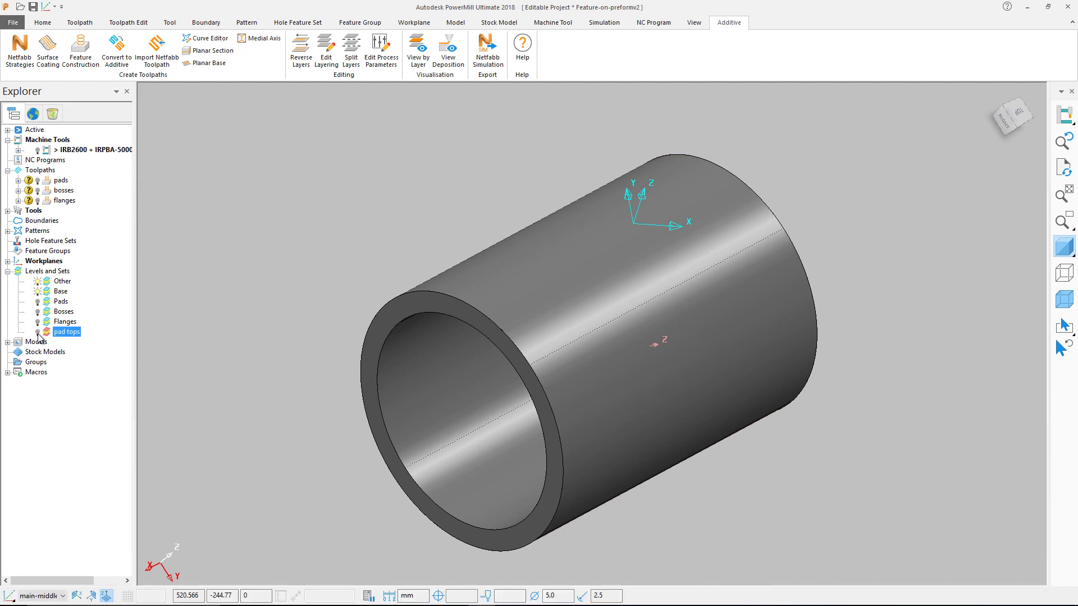
click(38, 332)
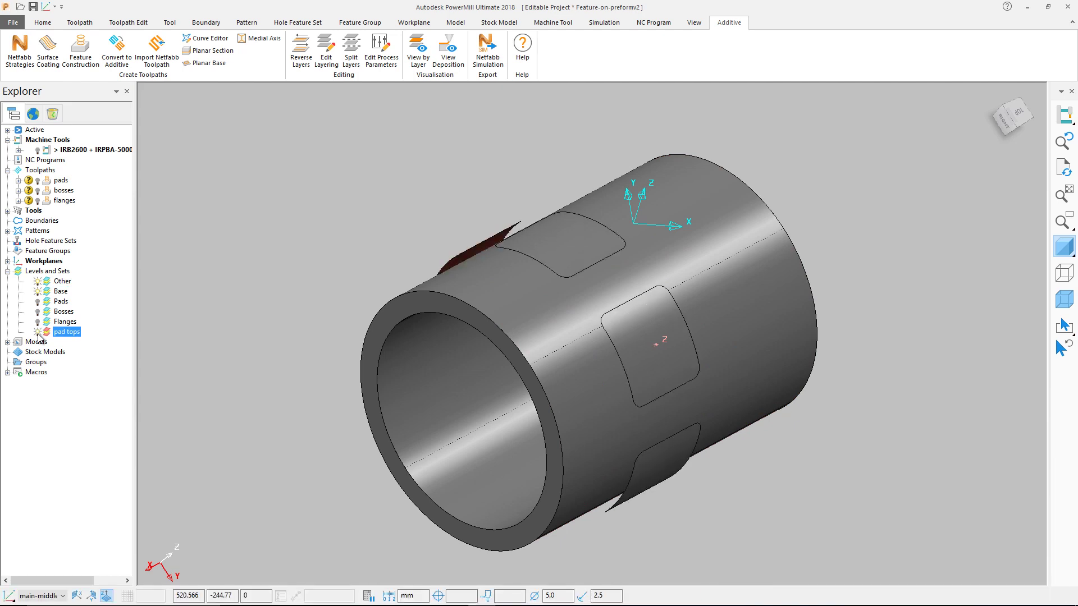
click(37, 302)
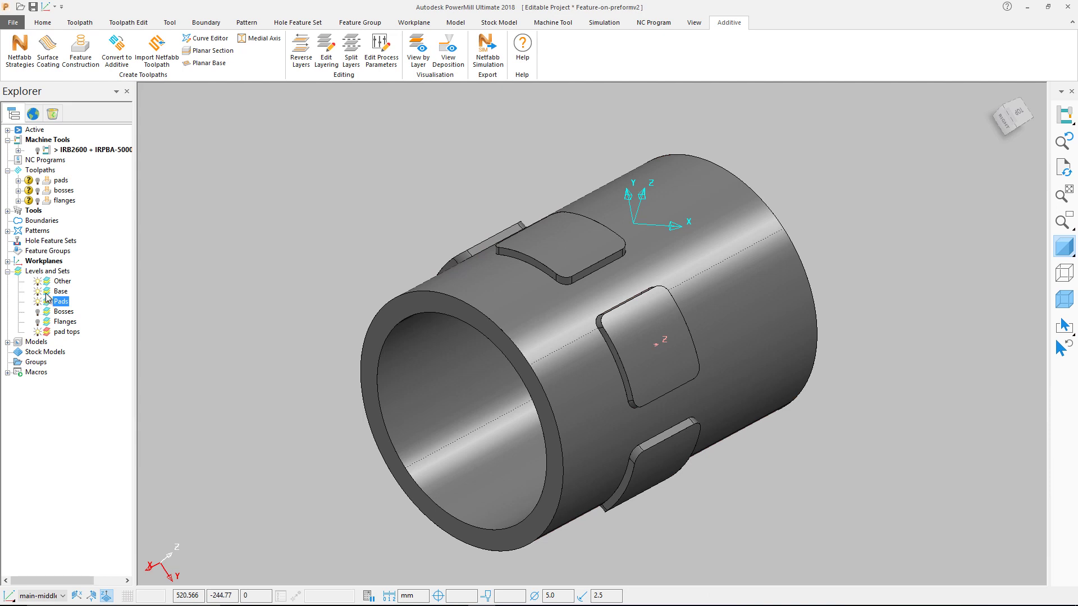
Open the pads toolpath's settings for editing, keeping Raster style and Cylinder base type
right_click(60, 182)
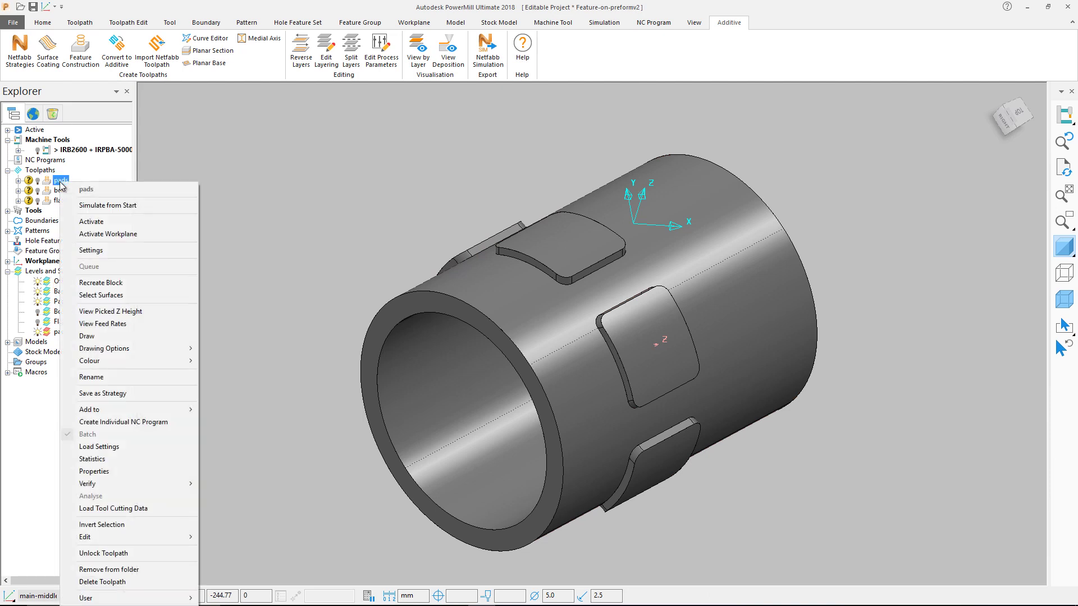
click(102, 248)
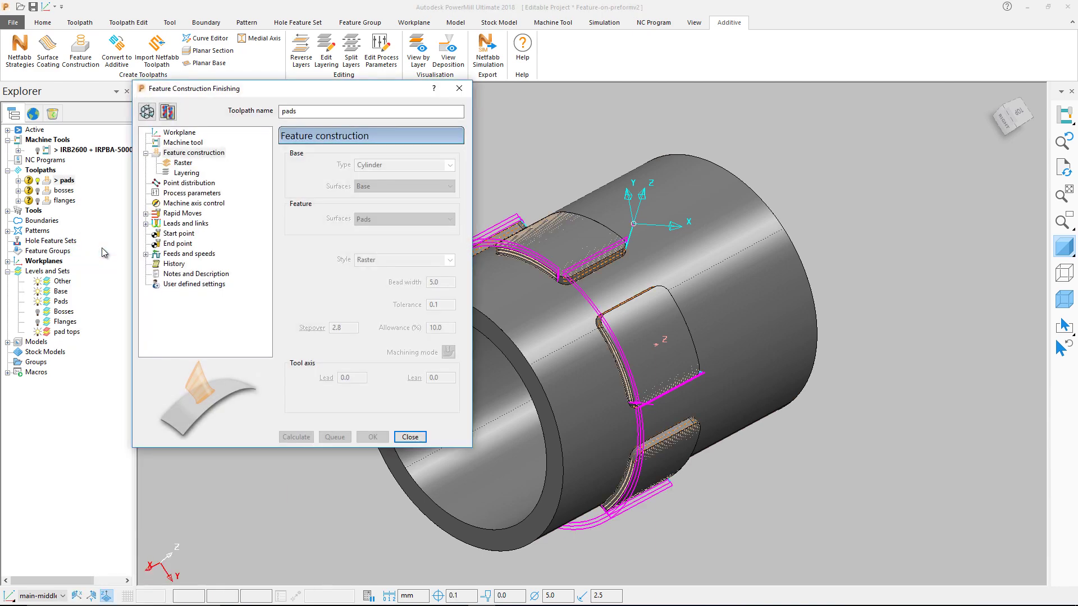
click(147, 112)
click(450, 260)
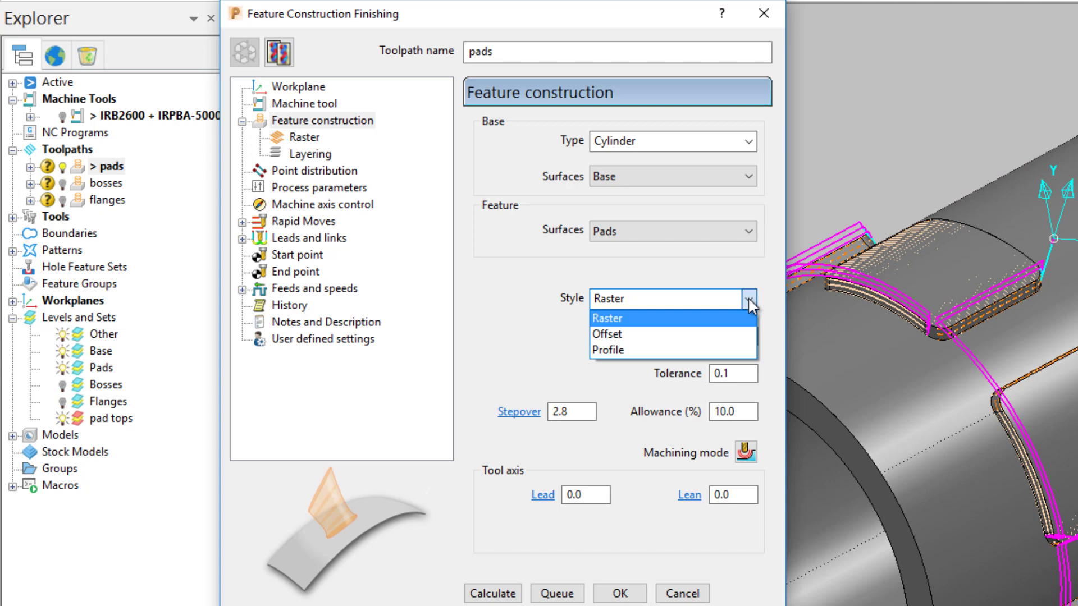
click(747, 297)
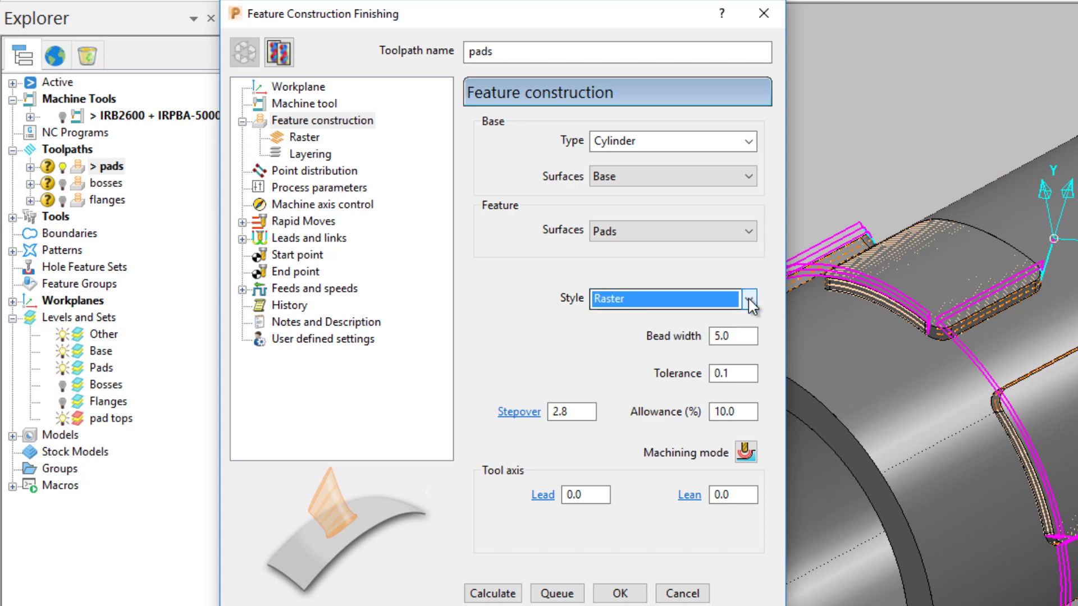
click(750, 142)
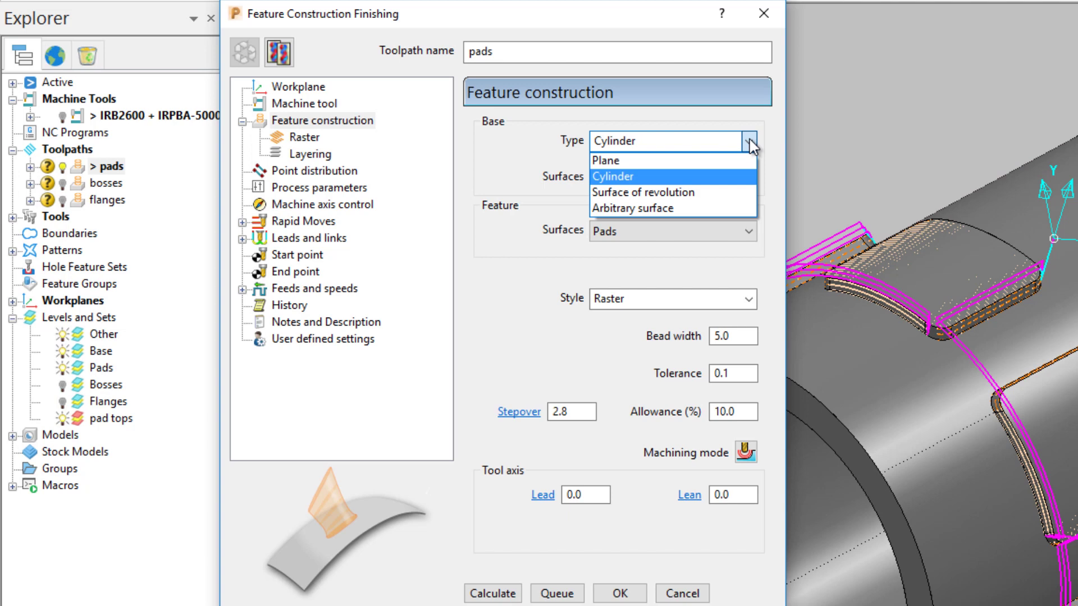
click(749, 144)
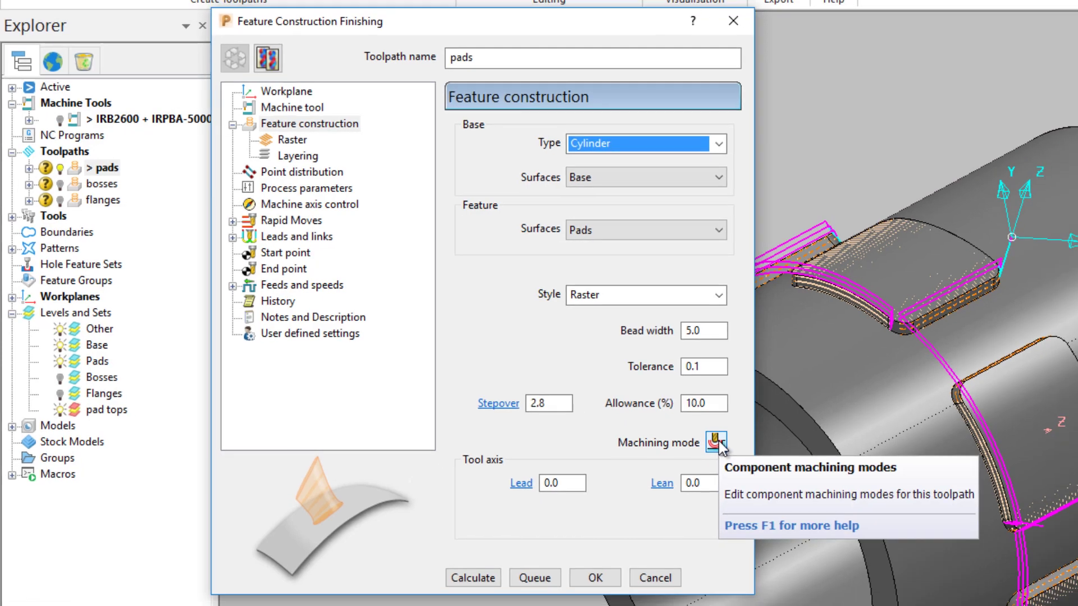
Accept the pads component thickness settings after selecting the Bosses level
click(747, 453)
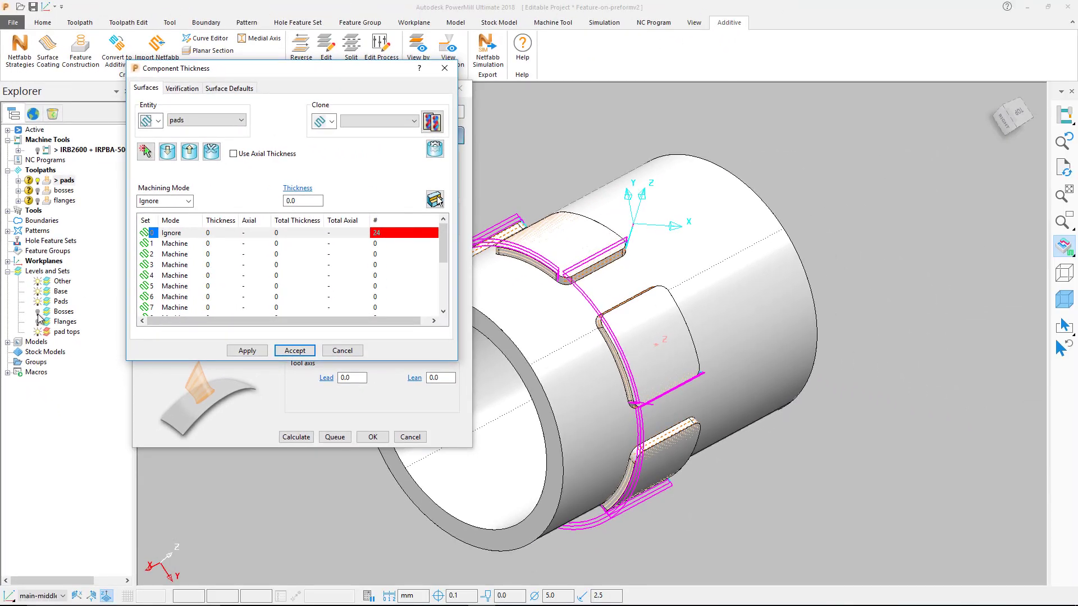
click(38, 313)
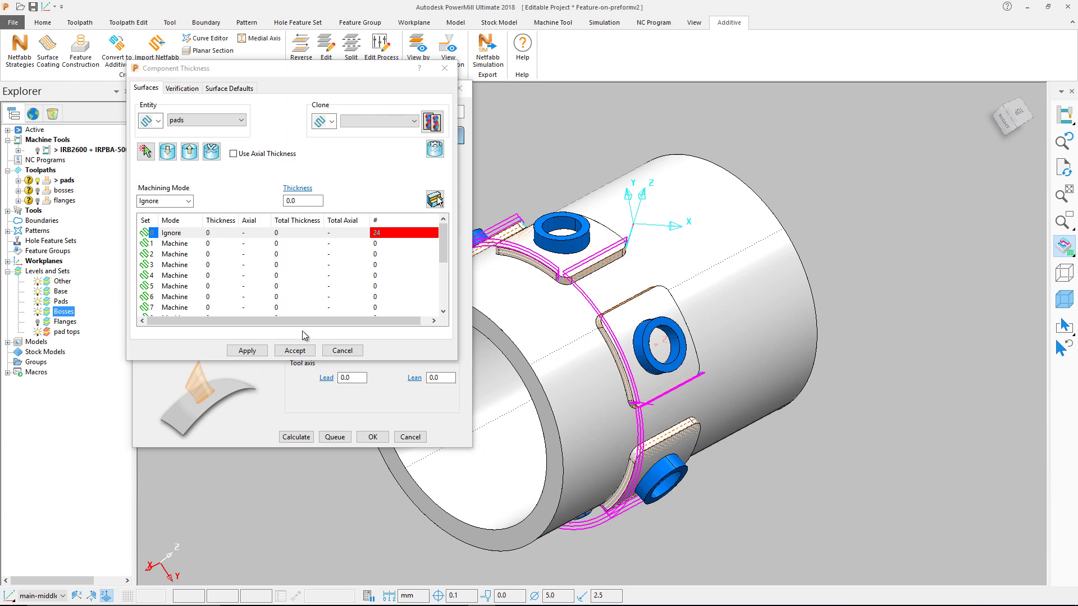
click(304, 352)
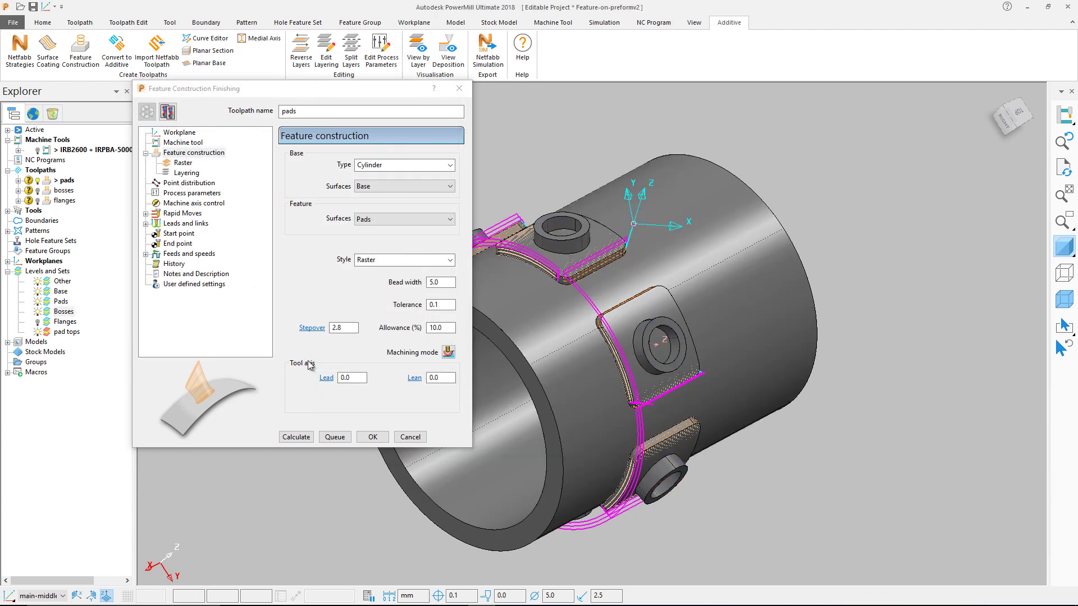
Review the pads Raster ordering and Layering pages, keeping Feature extent as the layer extent
click(184, 162)
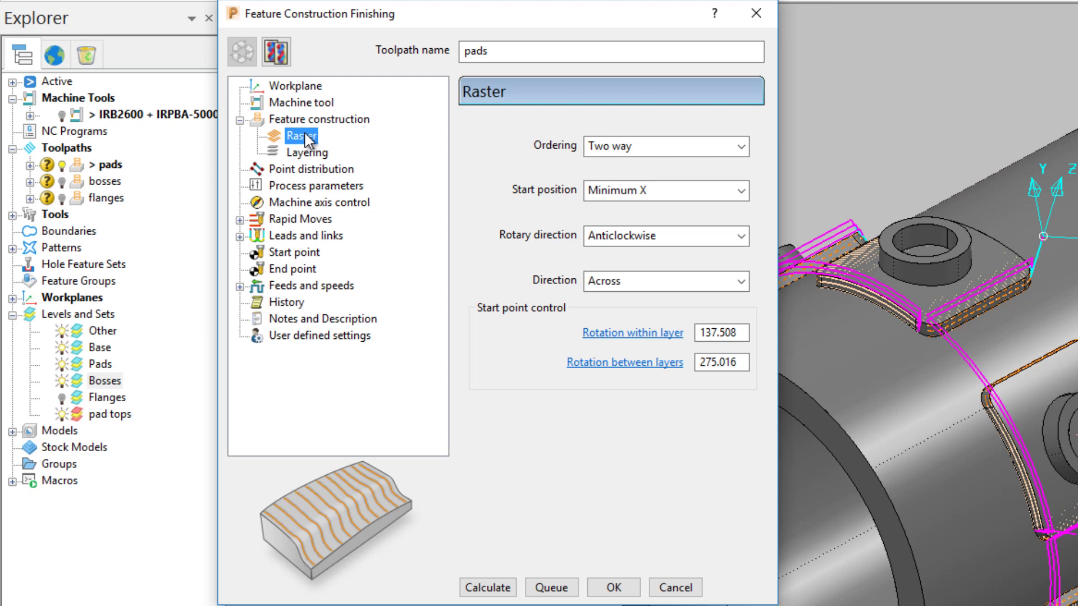
click(306, 154)
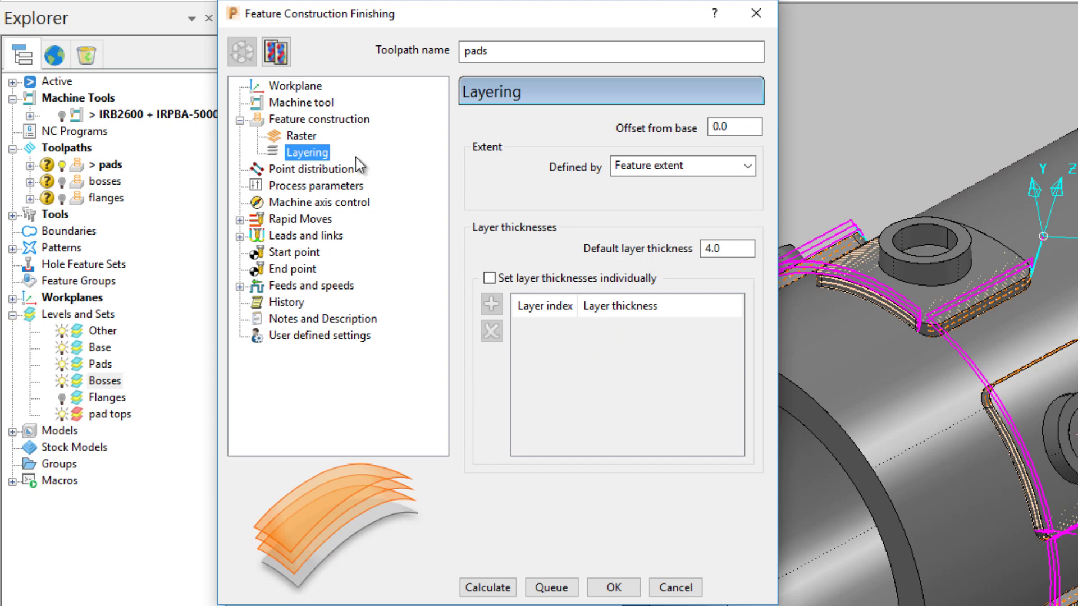
click(748, 167)
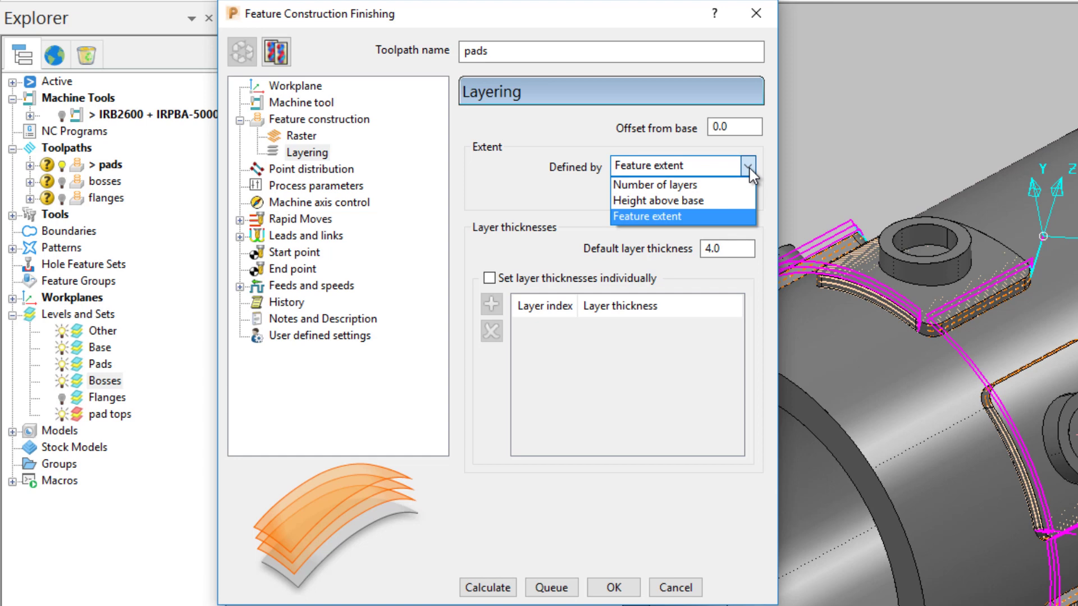
click(749, 169)
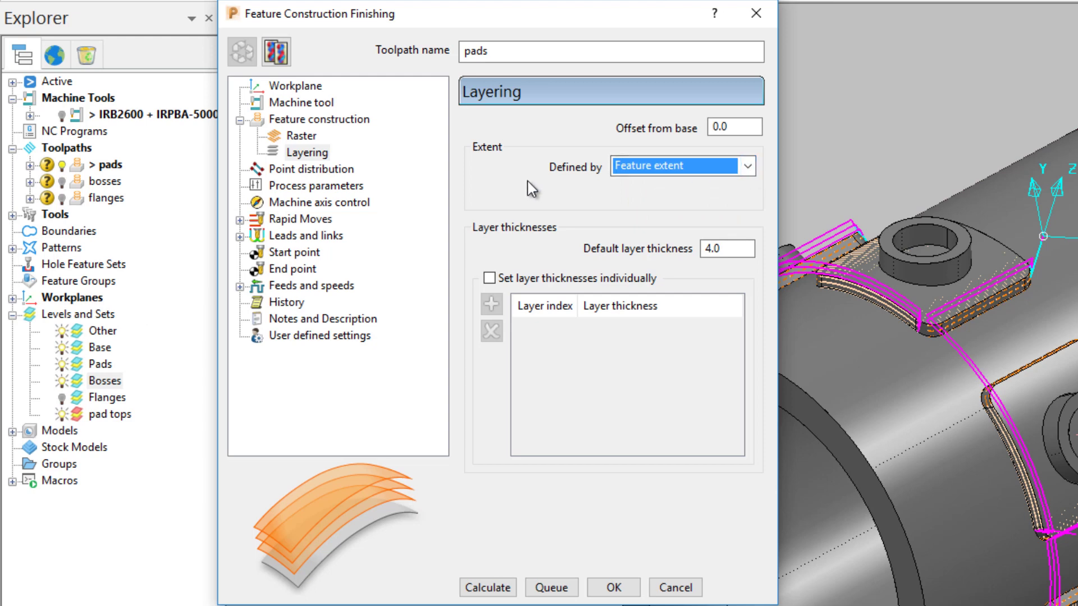
mouse_move(531, 188)
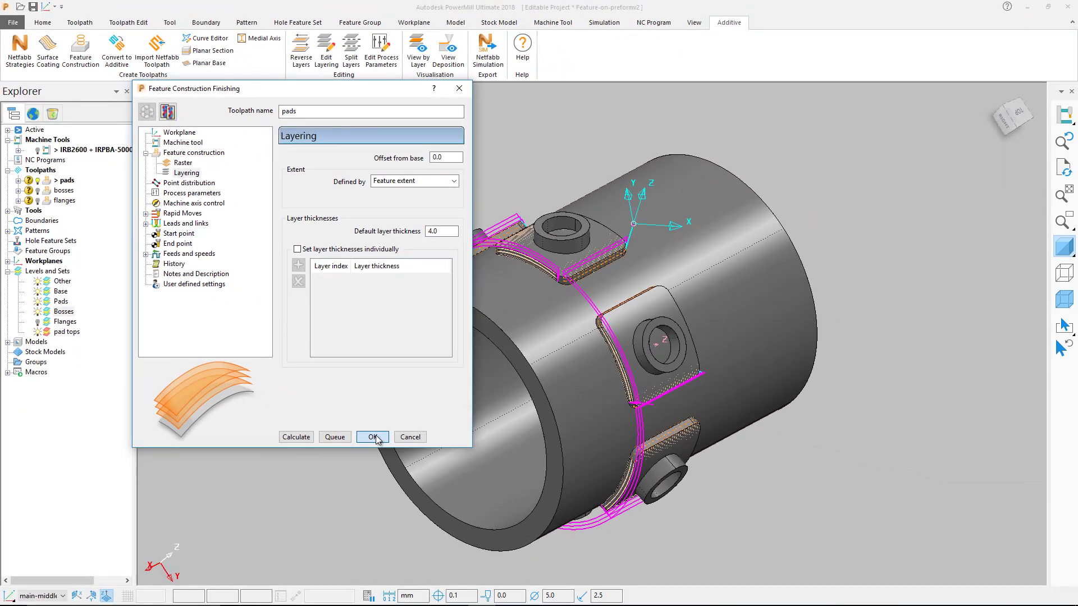
Close the pads settings and hide the Bosses level to inspect the pads toolpath
click(373, 437)
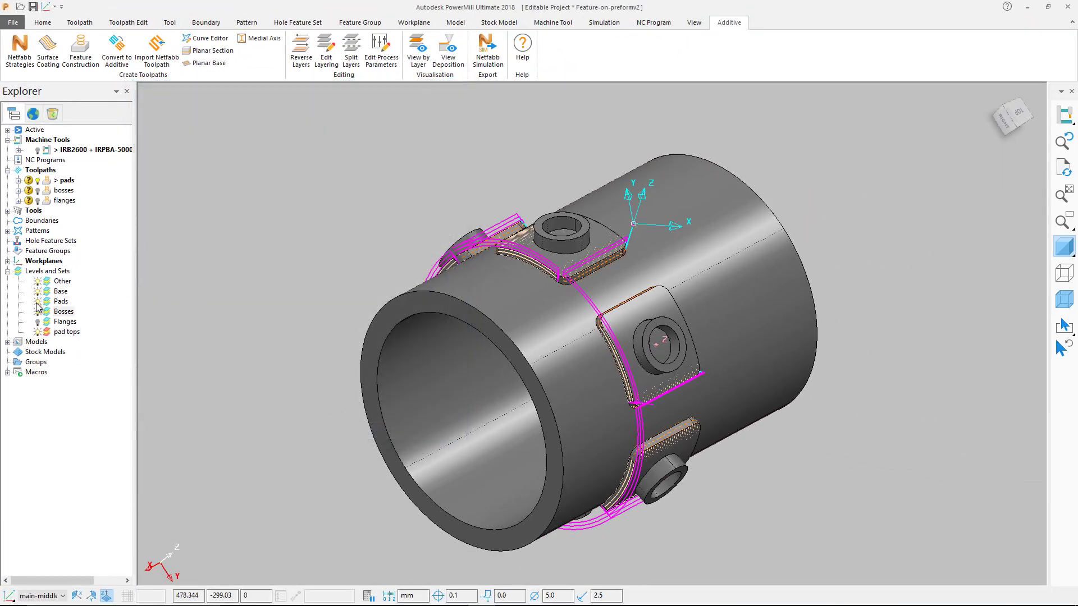
click(37, 308)
click(38, 302)
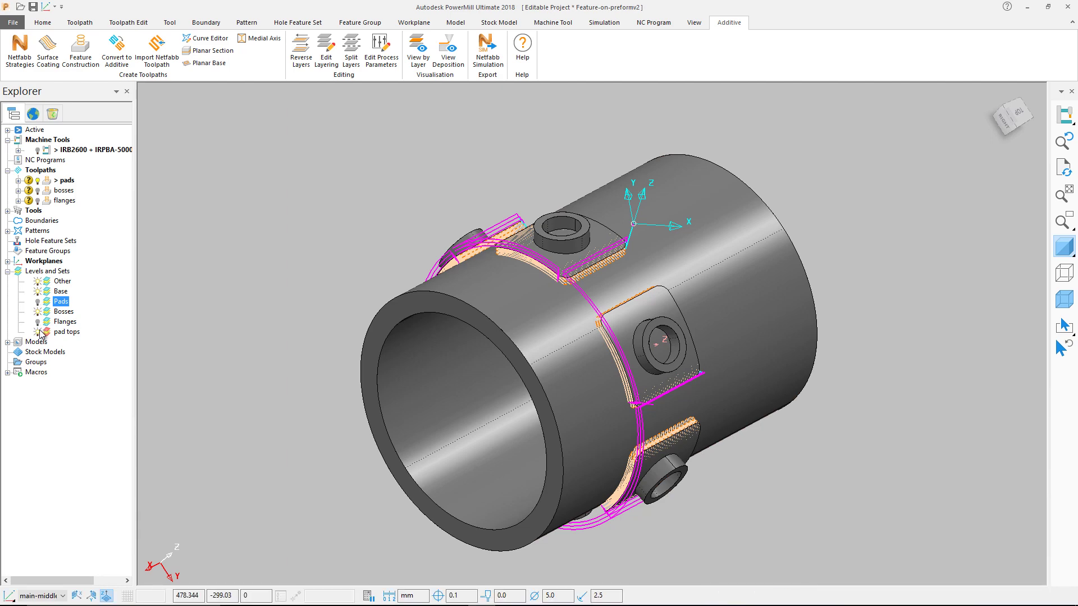
click(38, 311)
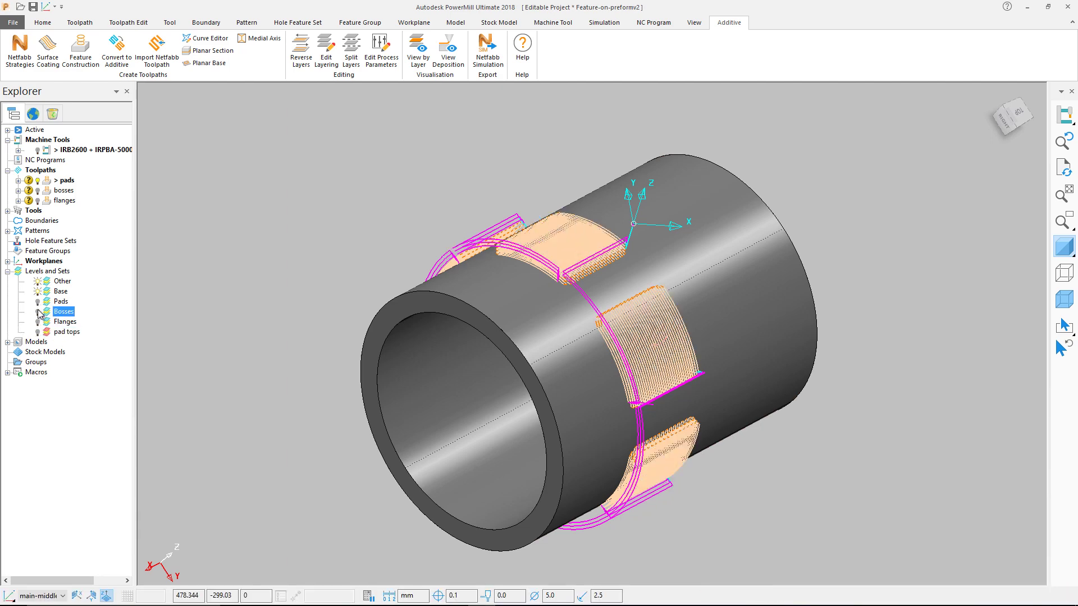
scroll(613, 343, up, 5)
middle_drag(614, 343, 570, 264)
scroll(570, 264, down, 1)
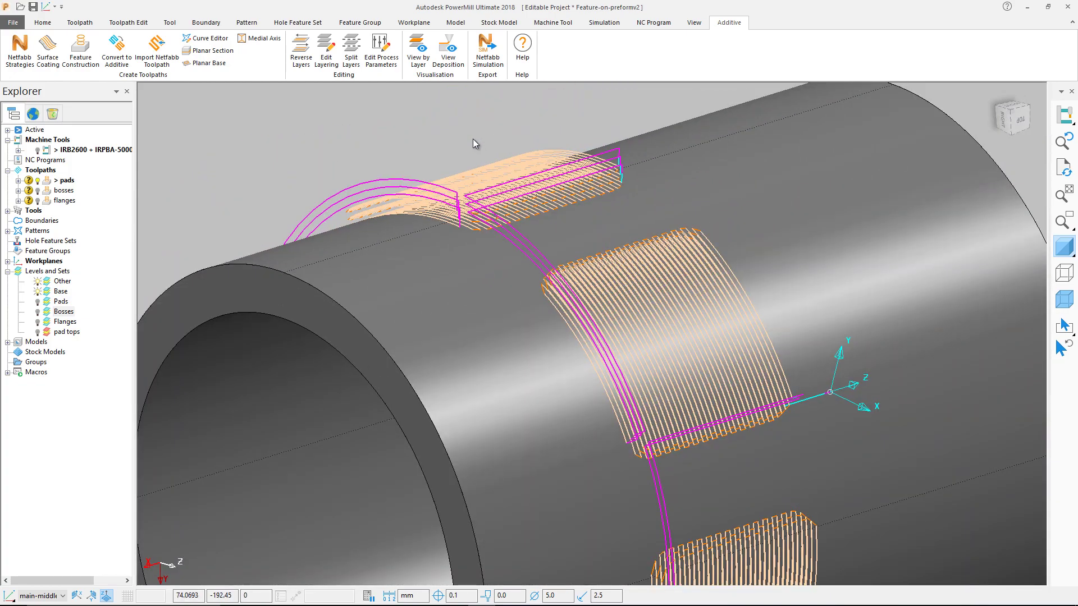
Review the pads toolpath's Cylinder safe area in Toolpath Connections
click(123, 25)
click(77, 48)
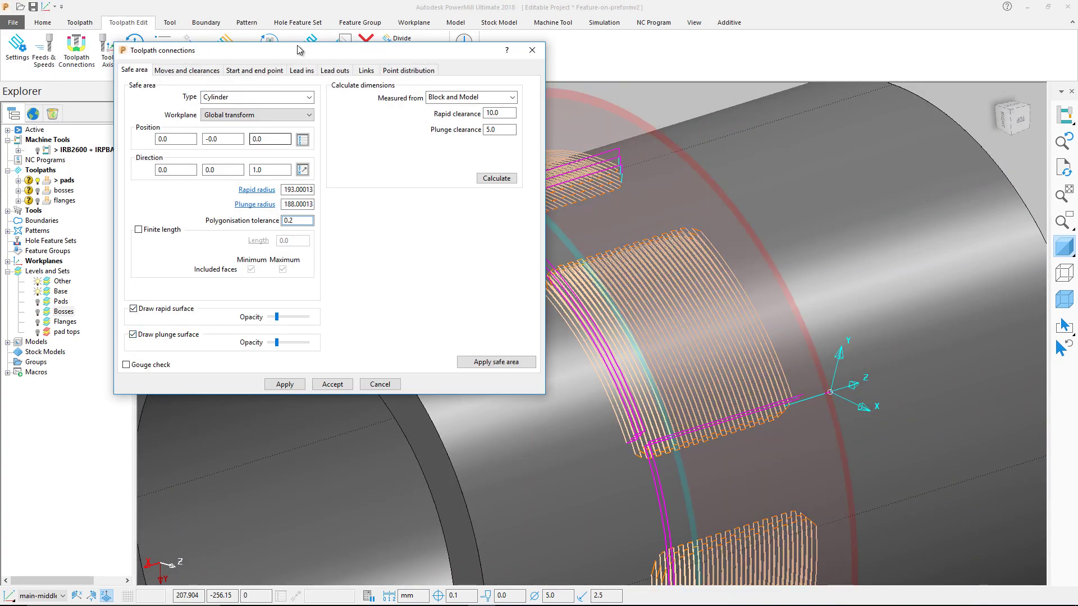
scroll(604, 163, down, 3)
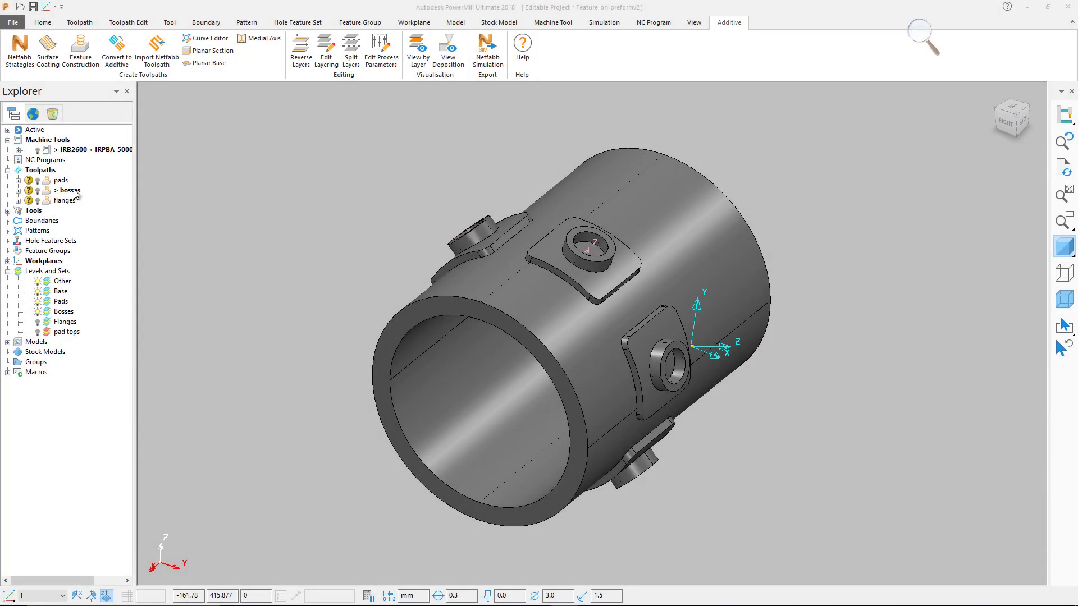
Open the bosses toolpath's settings for editing and switch its style to Offset
right_click(76, 193)
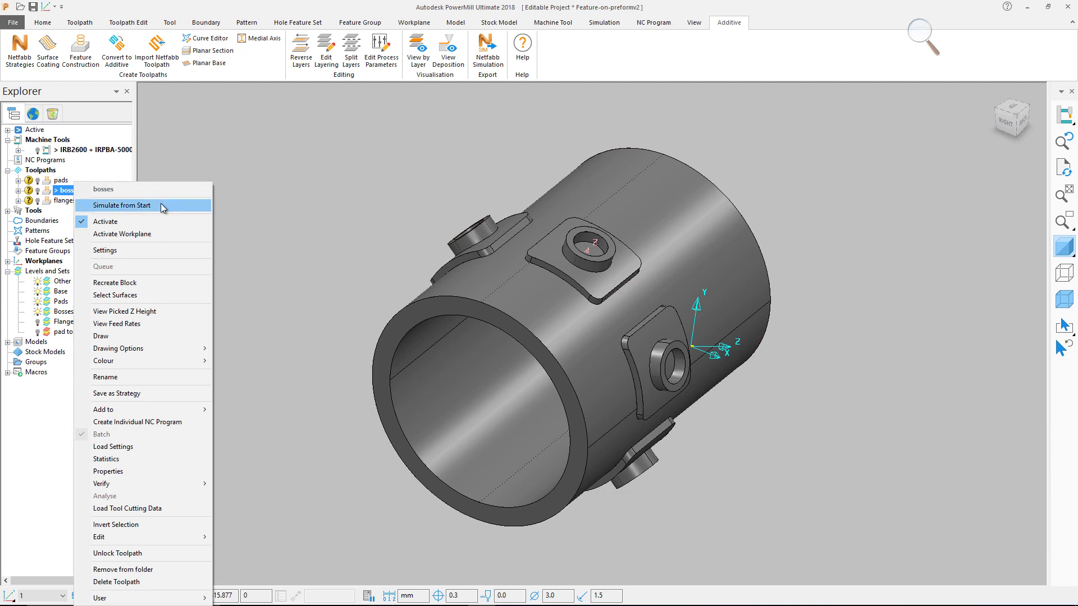
click(154, 253)
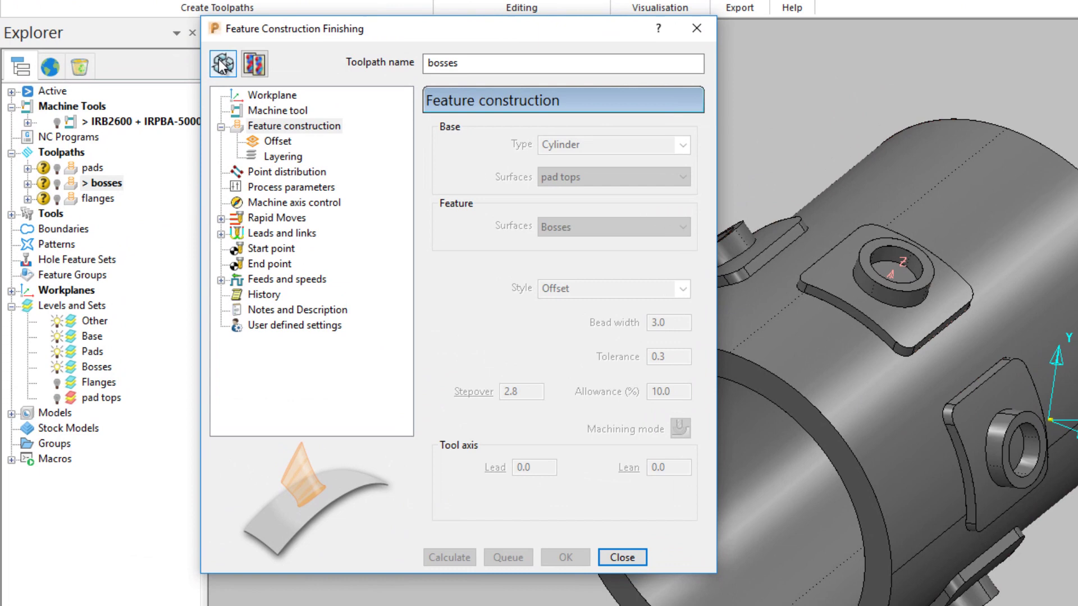
click(223, 64)
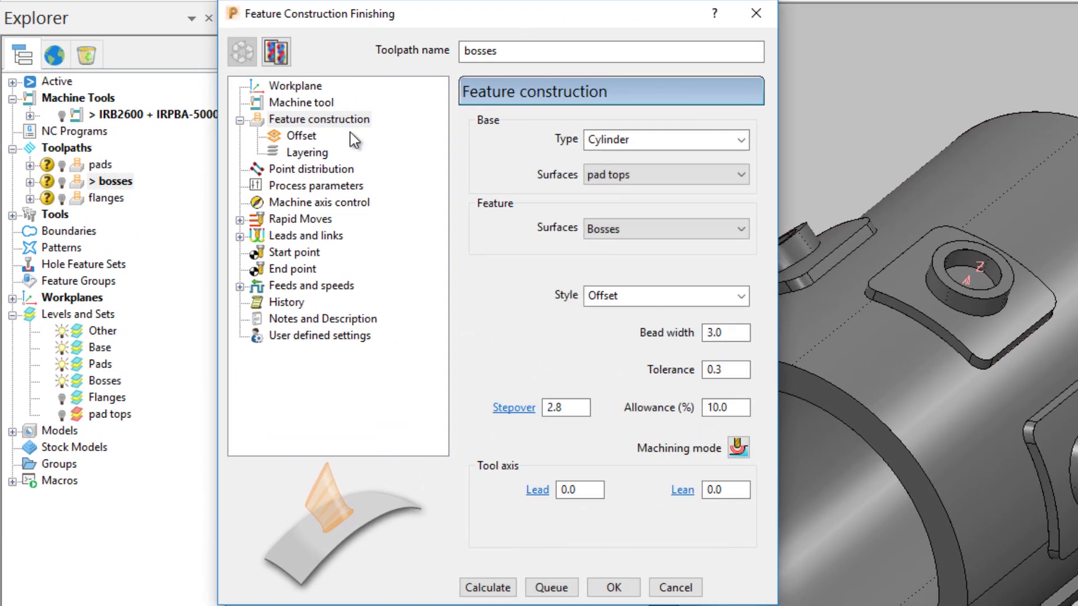
click(741, 295)
click(604, 328)
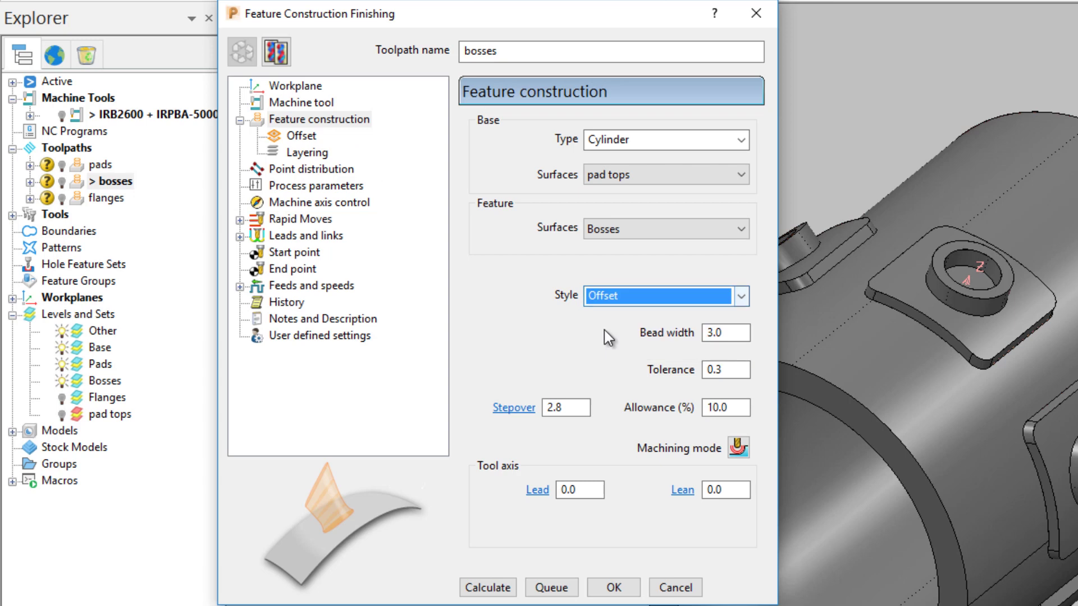
Show the bosses Offset options, keeping Region perimeter as the drive curve
click(302, 136)
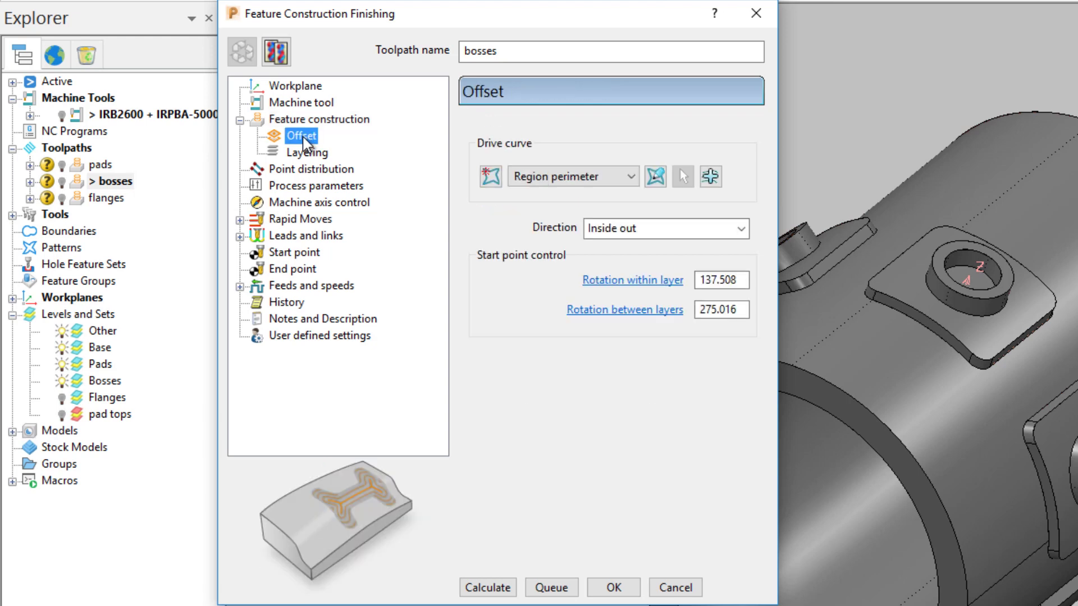
click(631, 177)
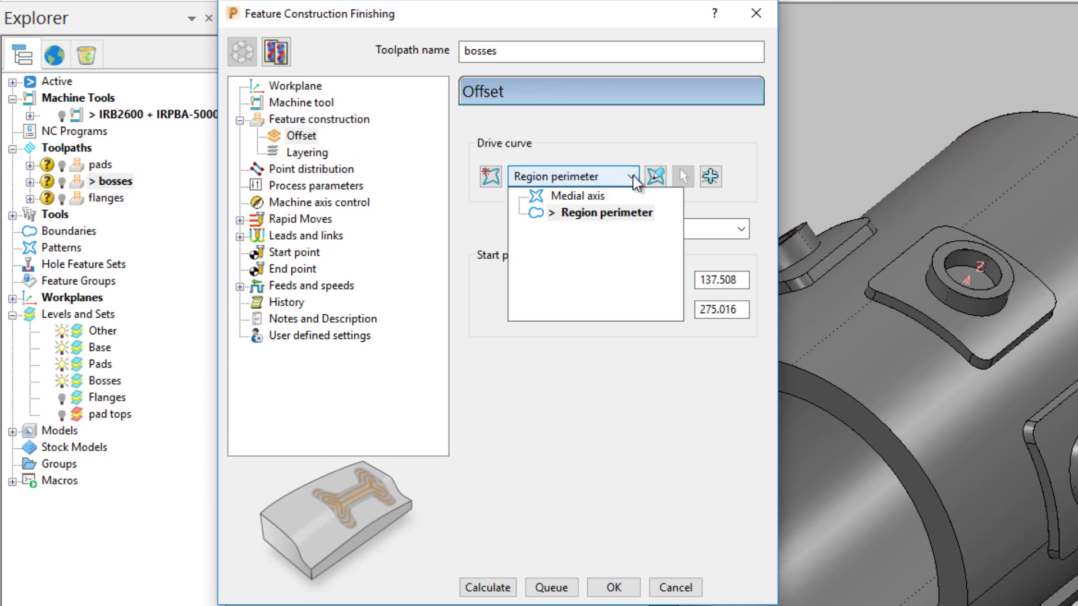
click(633, 176)
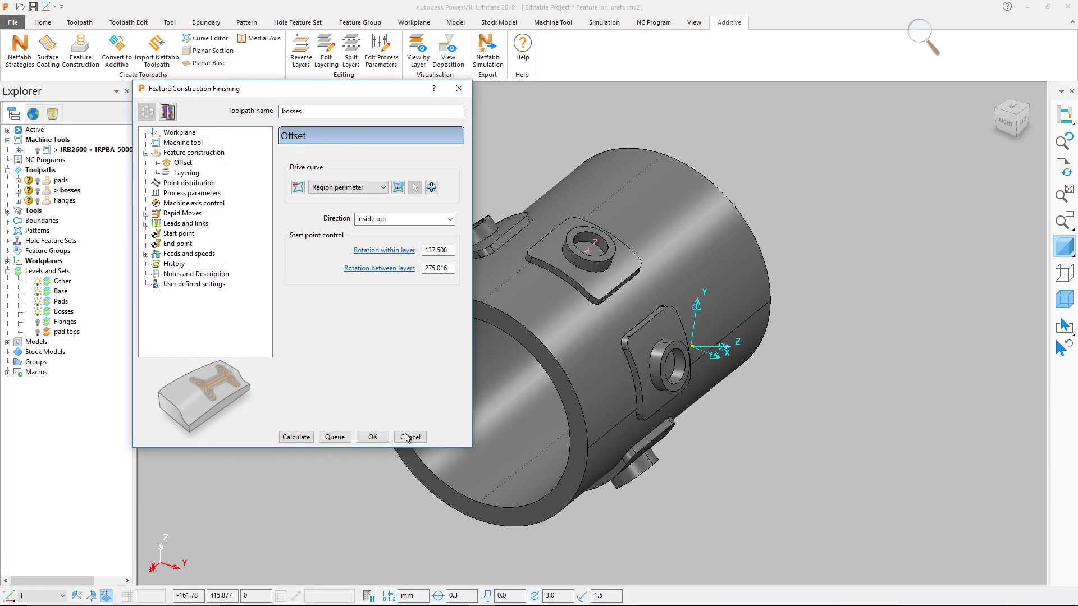
Apply the bosses settings and display the bosses toolpath to inspect its offset passes
click(605, 586)
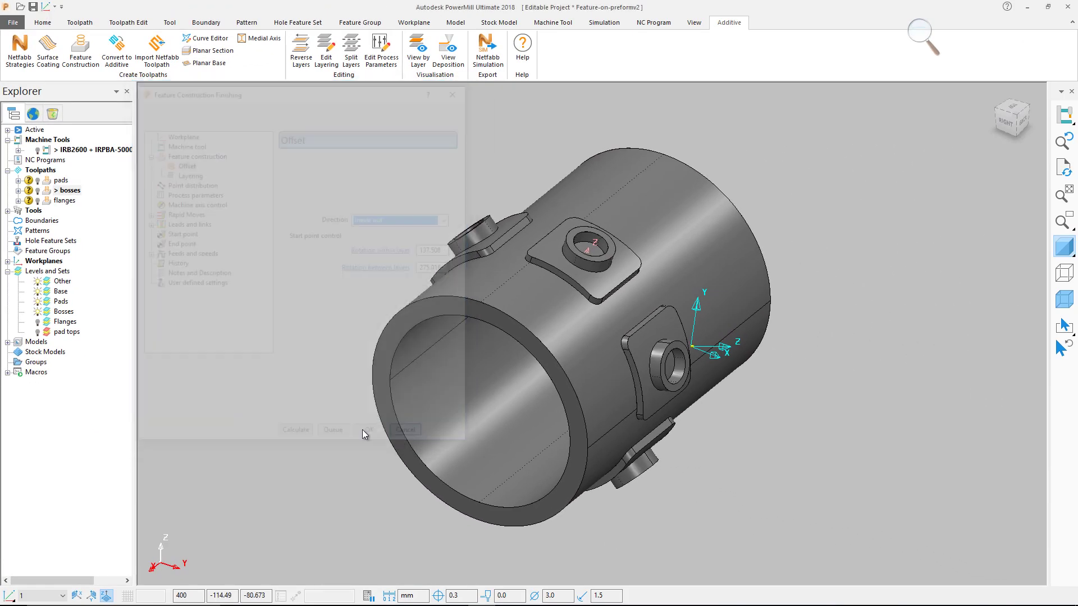
click(37, 190)
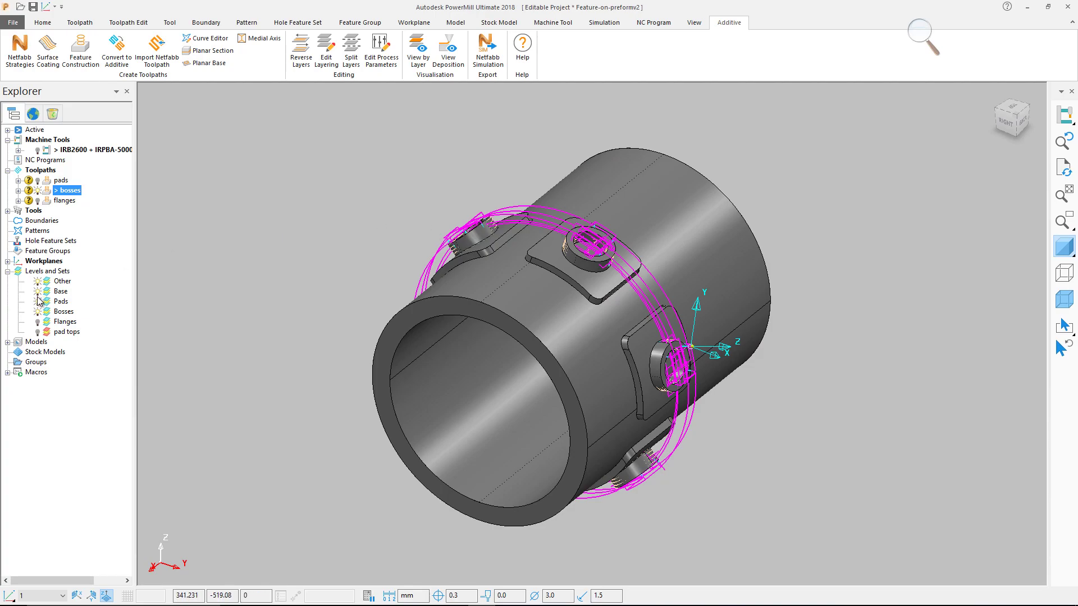
click(40, 311)
scroll(581, 256, up, 5)
middle_drag(589, 330, 481, 357)
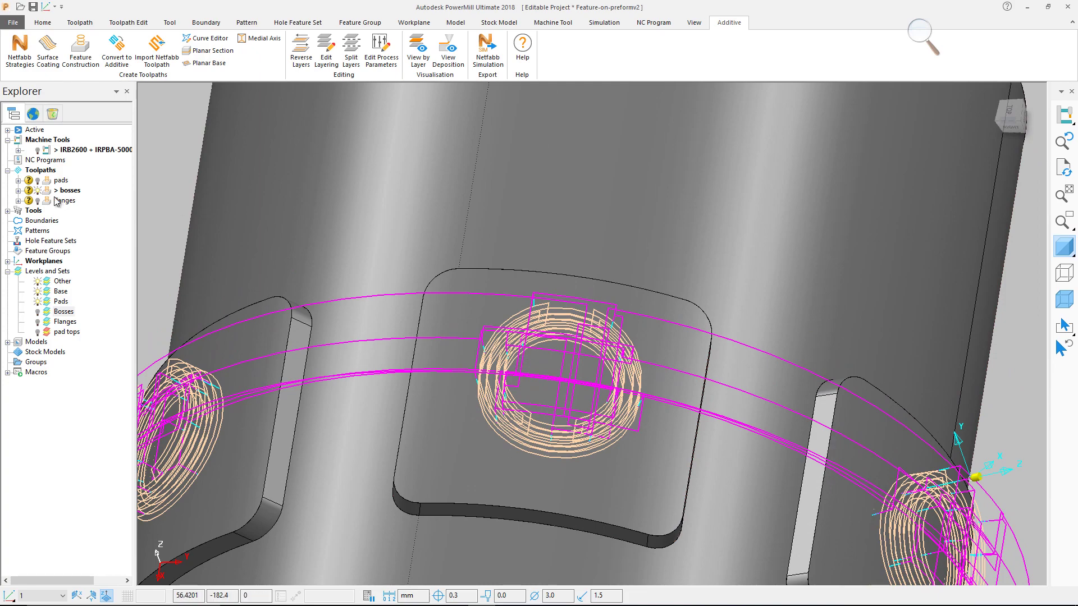
click(37, 180)
mouse_move(505, 393)
middle_down()
mouse_move(536, 427)
mouse_move(536, 383)
middle_up()
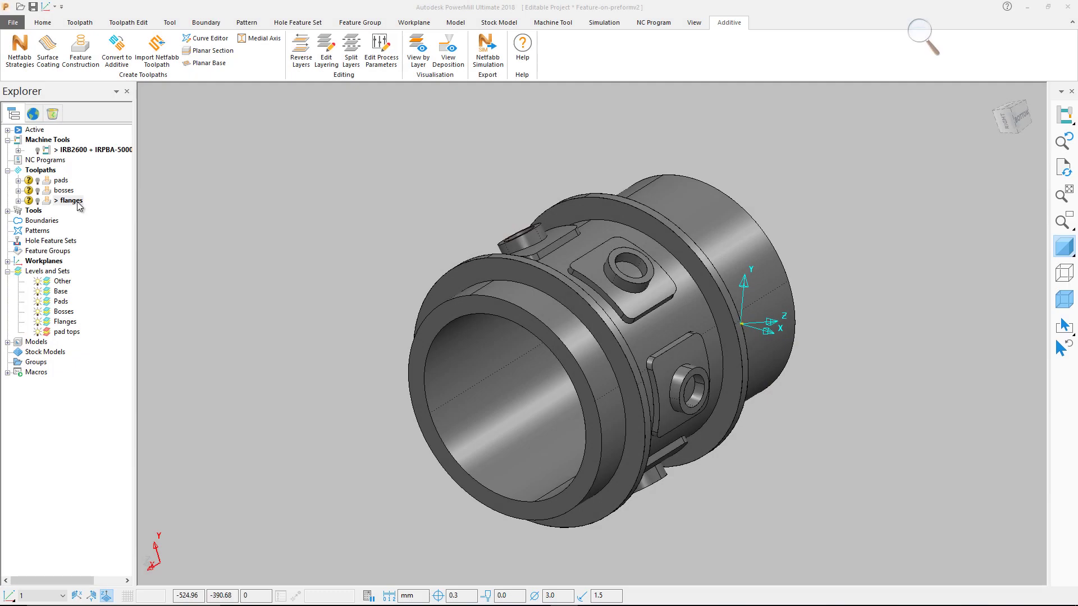
Edit the flanges settings: Flanges feature surfaces, Profile style, Base surface normal tool axis
right_click(78, 205)
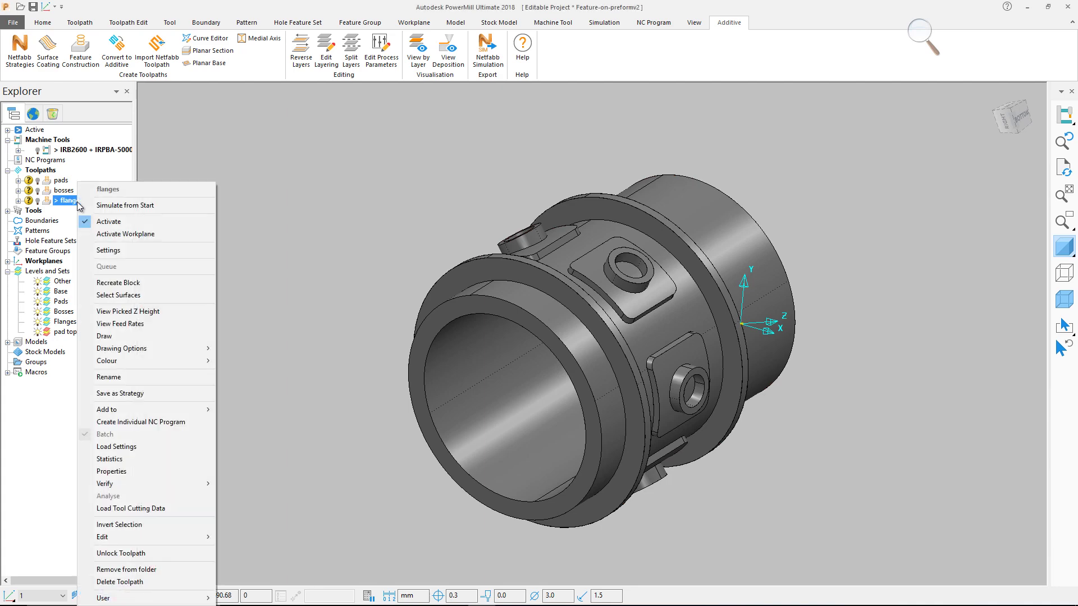
click(108, 251)
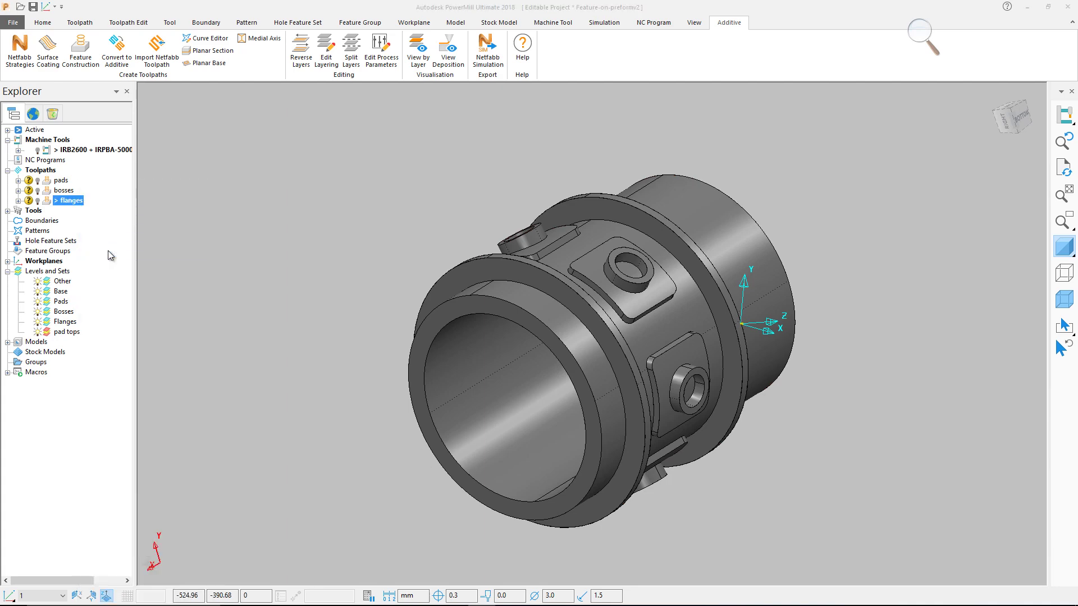
click(145, 114)
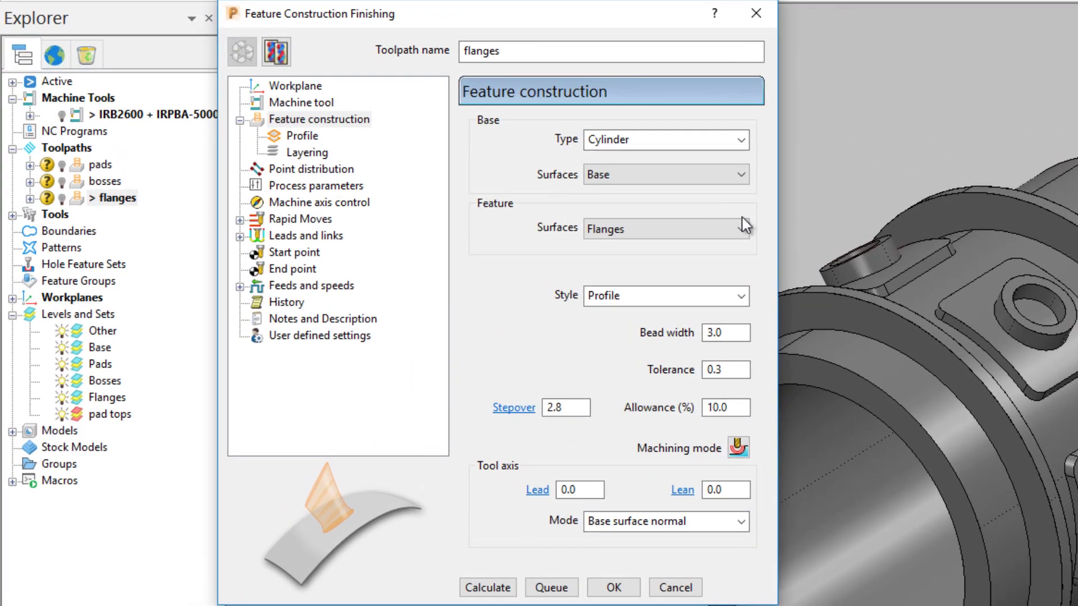
click(743, 228)
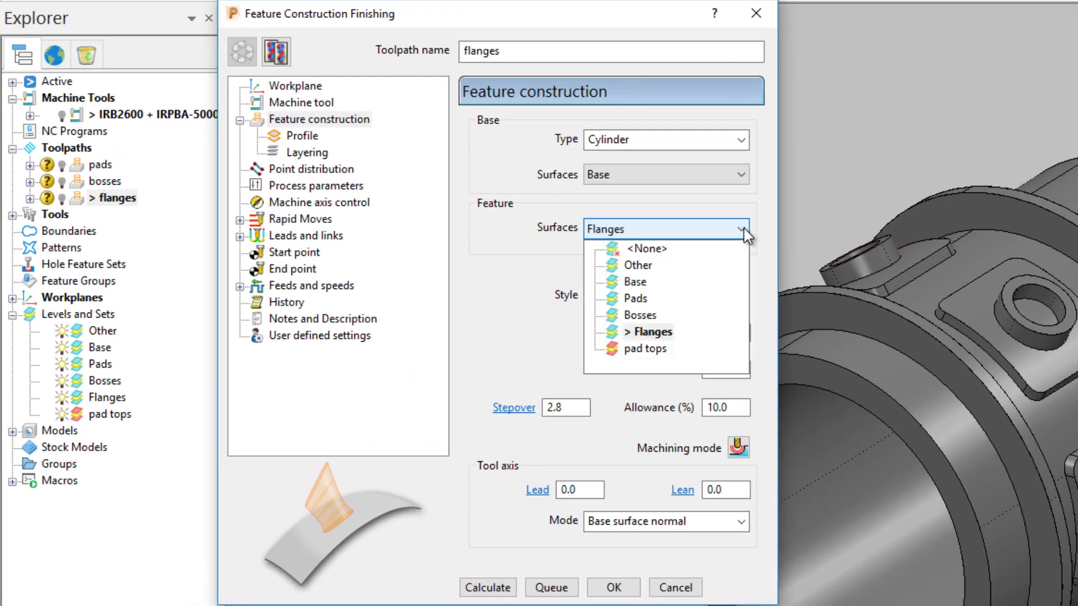
click(651, 332)
click(741, 296)
click(634, 345)
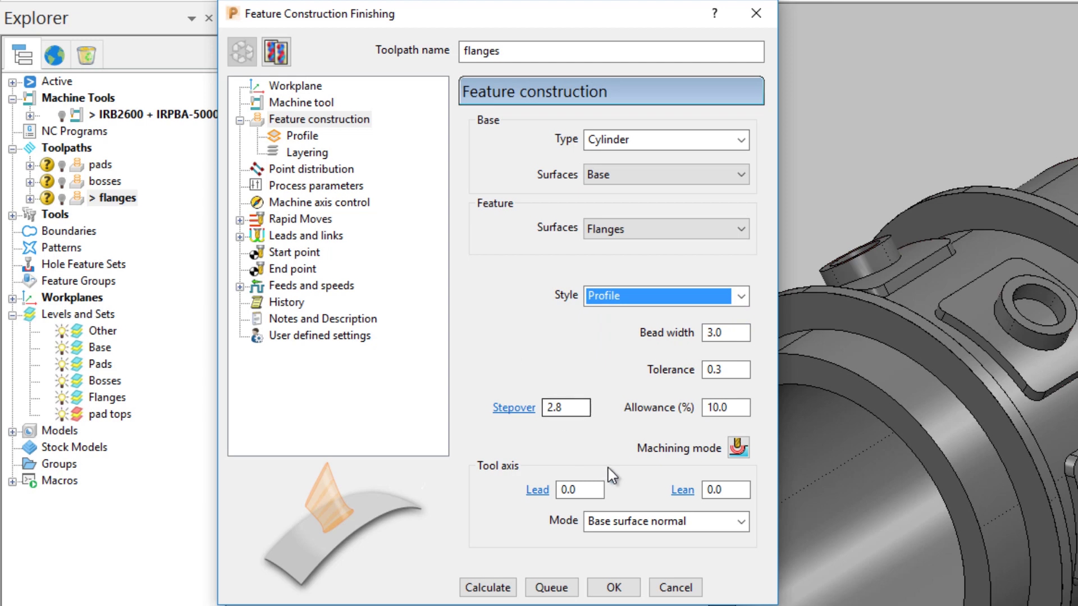
click(736, 521)
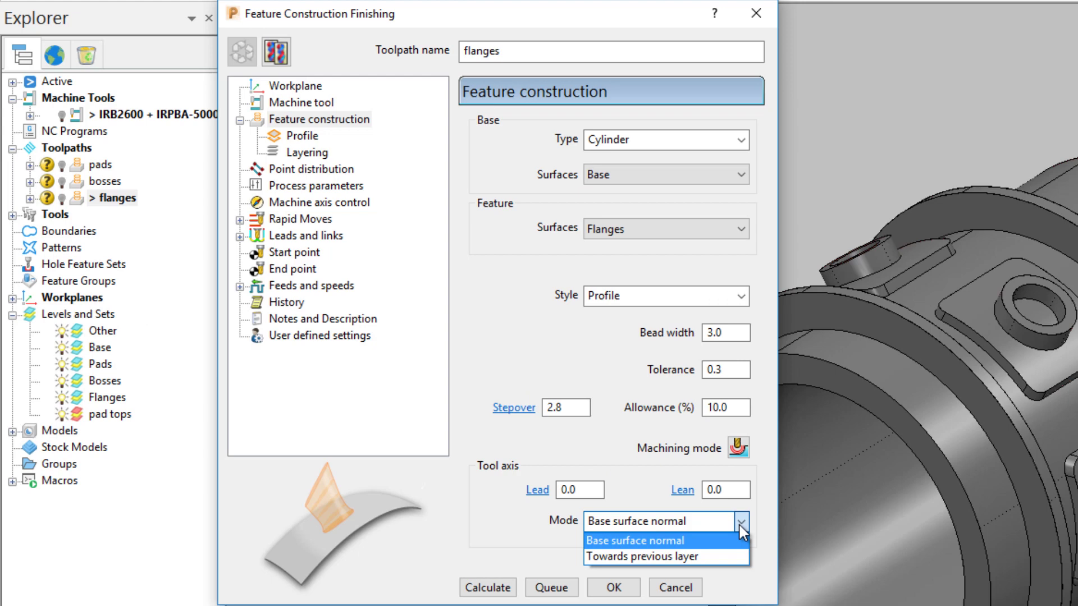
click(741, 530)
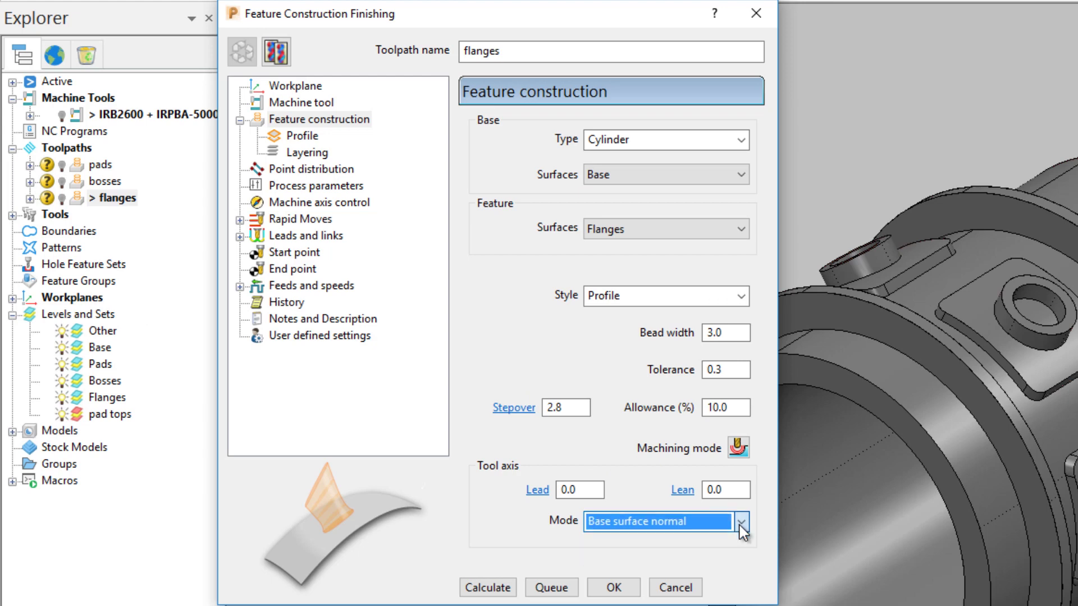
Show the flanges Profile options, keeping Number of passes as the extent
click(302, 140)
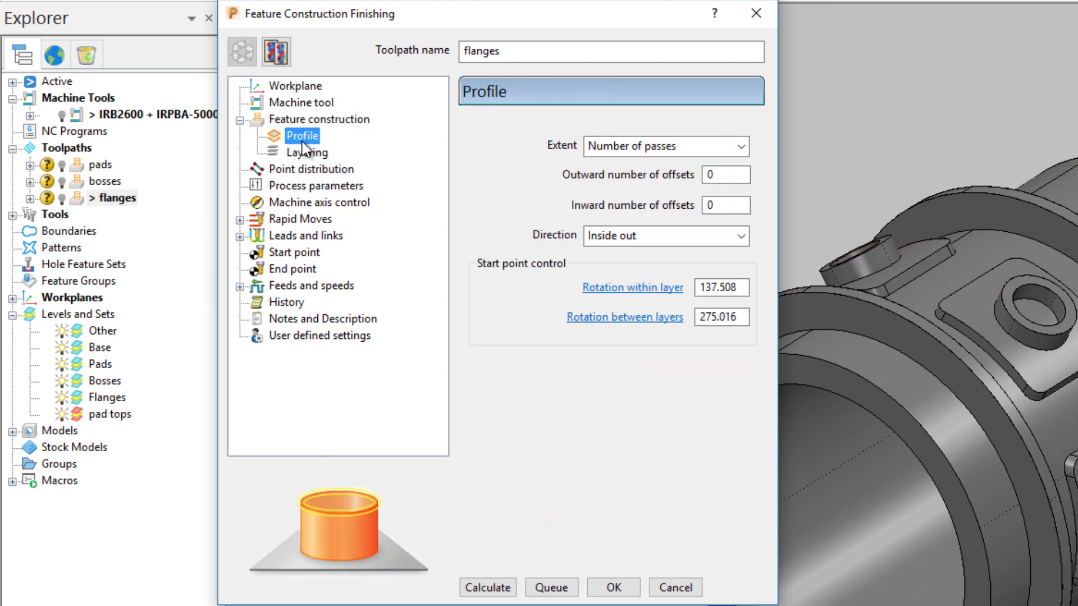
click(742, 146)
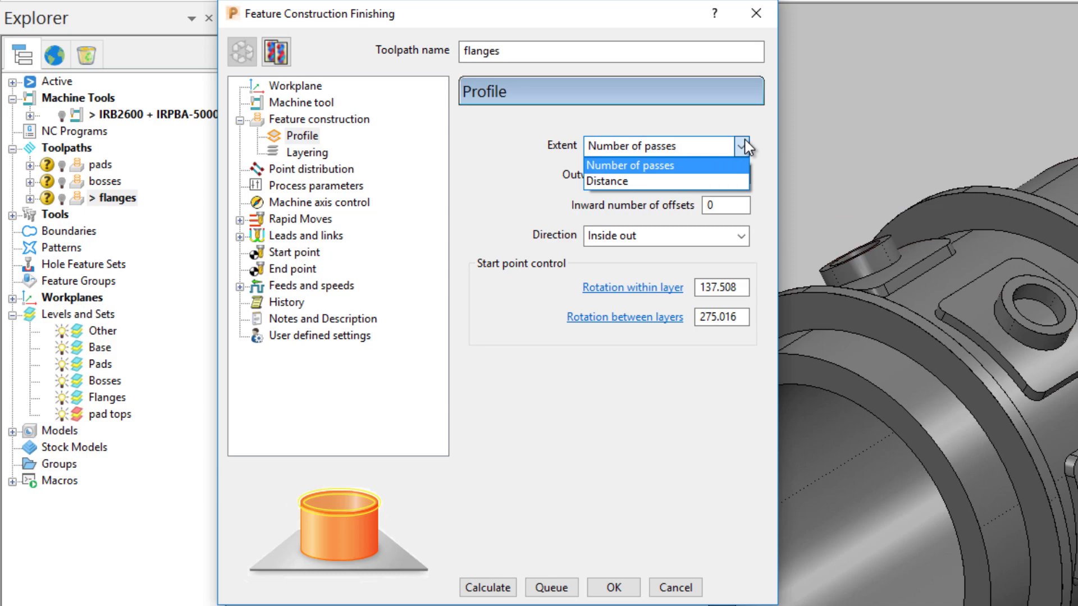
click(629, 165)
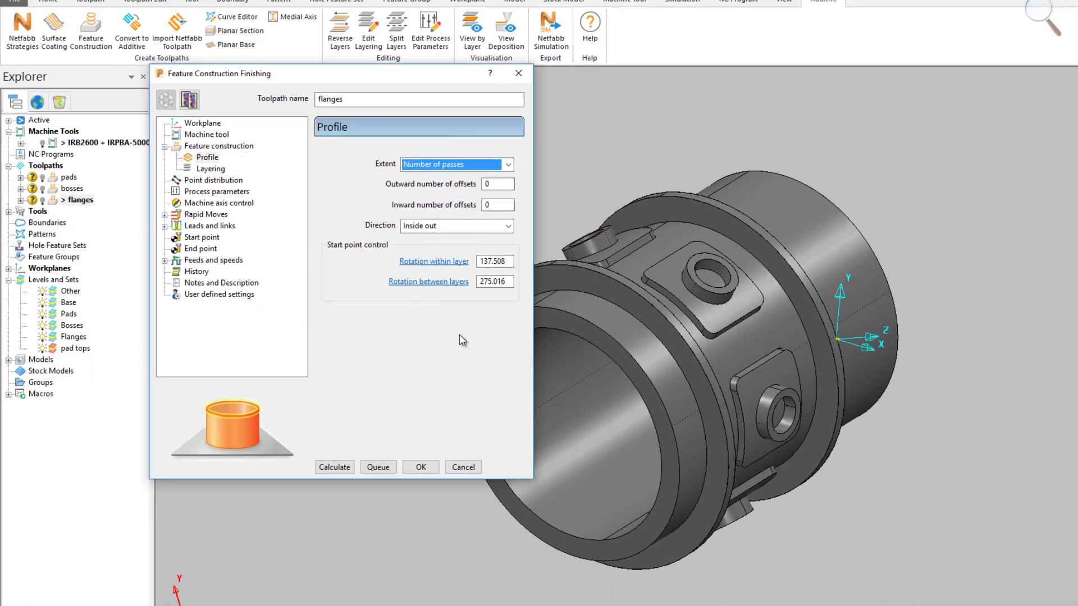
Close the flanges settings, show the flanges toolpath, and hide the Flanges level to view the profile rings
click(614, 587)
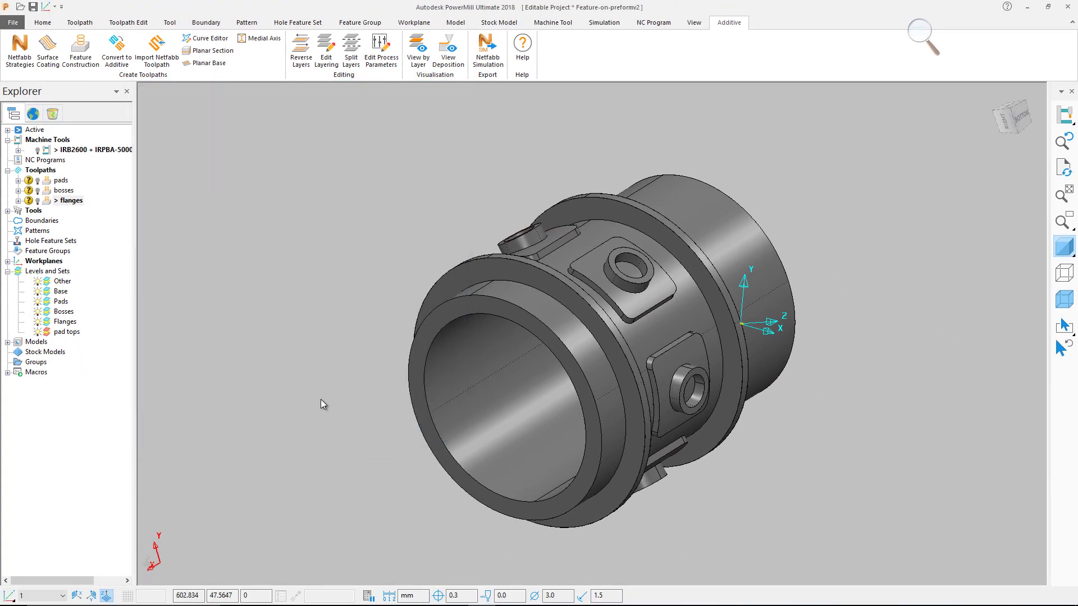
click(37, 200)
scroll(674, 363, up, 2)
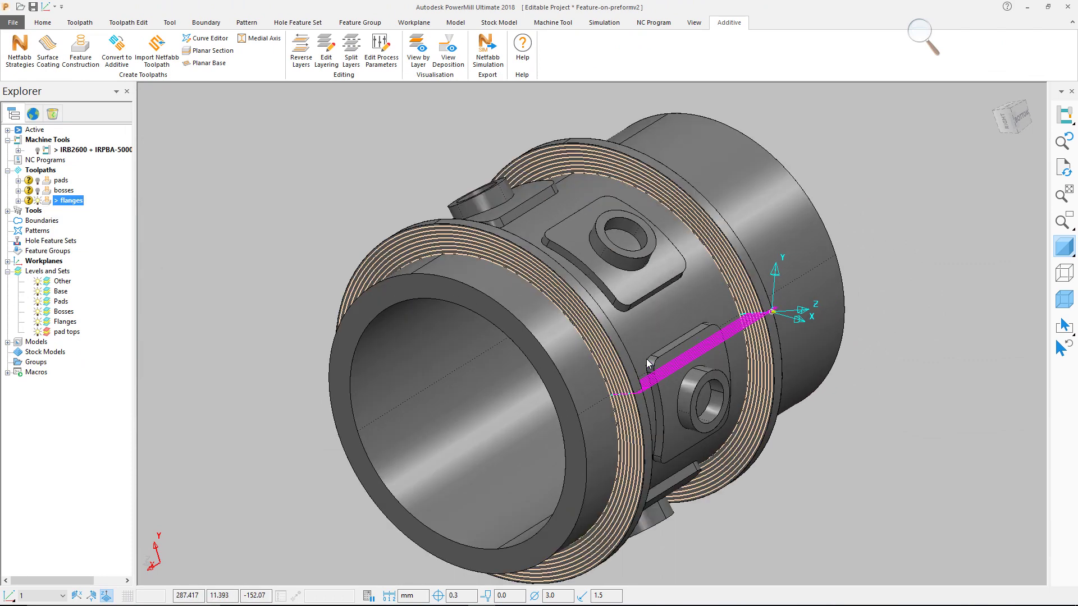
click(41, 321)
middle_drag(494, 359, 564, 294)
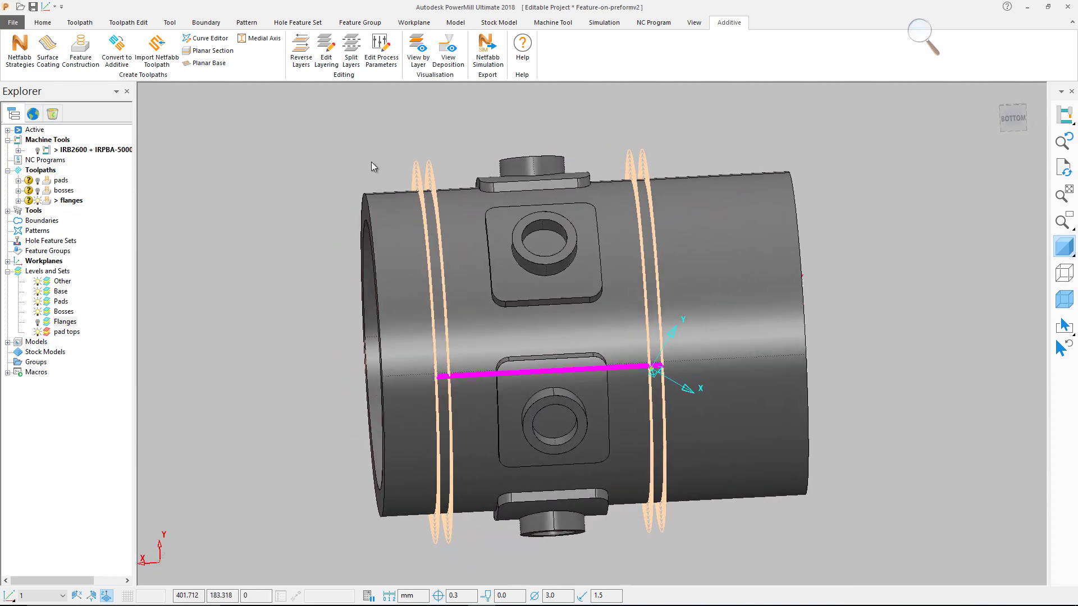